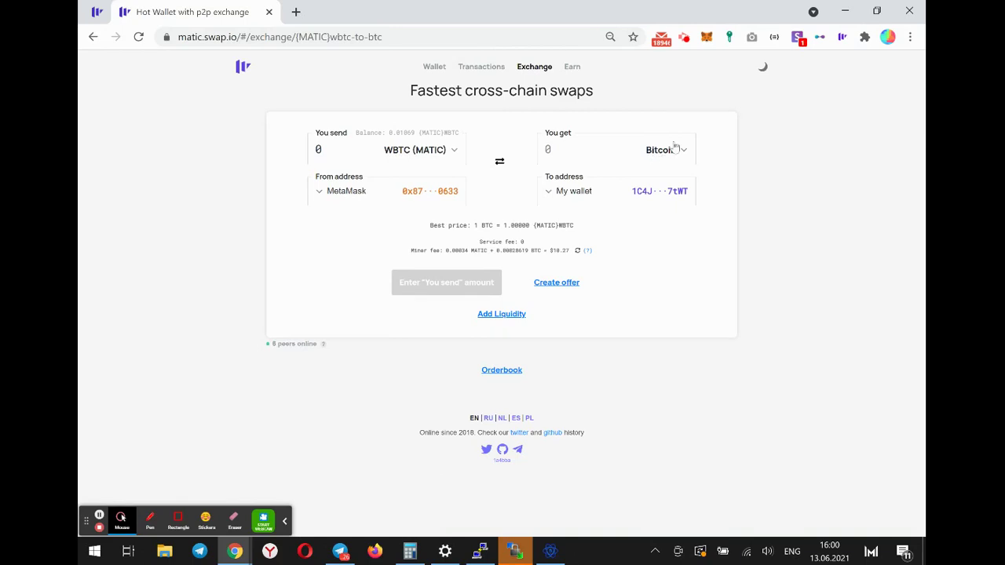
- Click into and back out of the Swap.io send-amount field a couple of times
{"action": "left_click", "coordinate": [361, 148]}
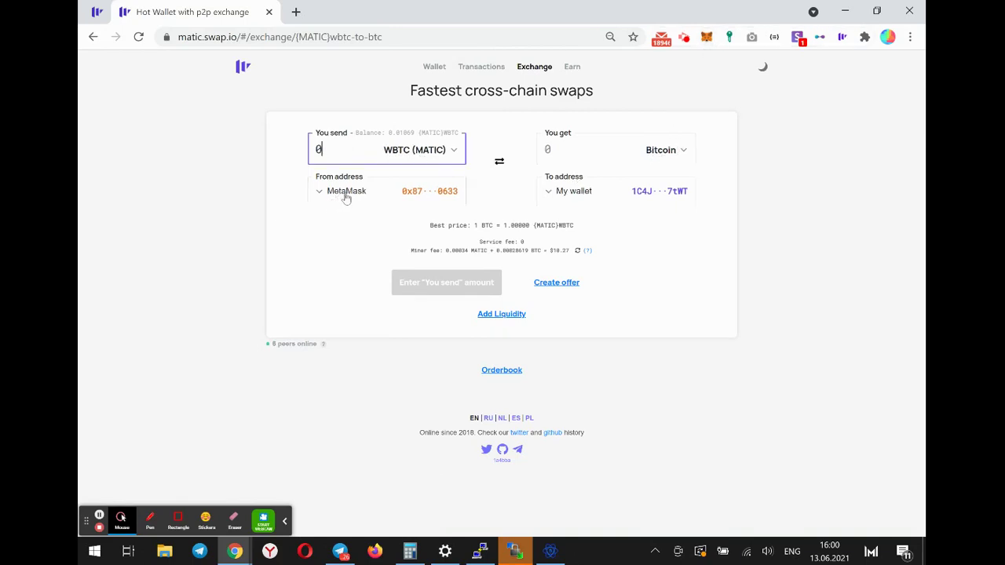
{"action": "left_click", "coordinate": [340, 231]}
{"action": "left_click", "coordinate": [331, 146]}
{"action": "left_click", "coordinate": [307, 227]}
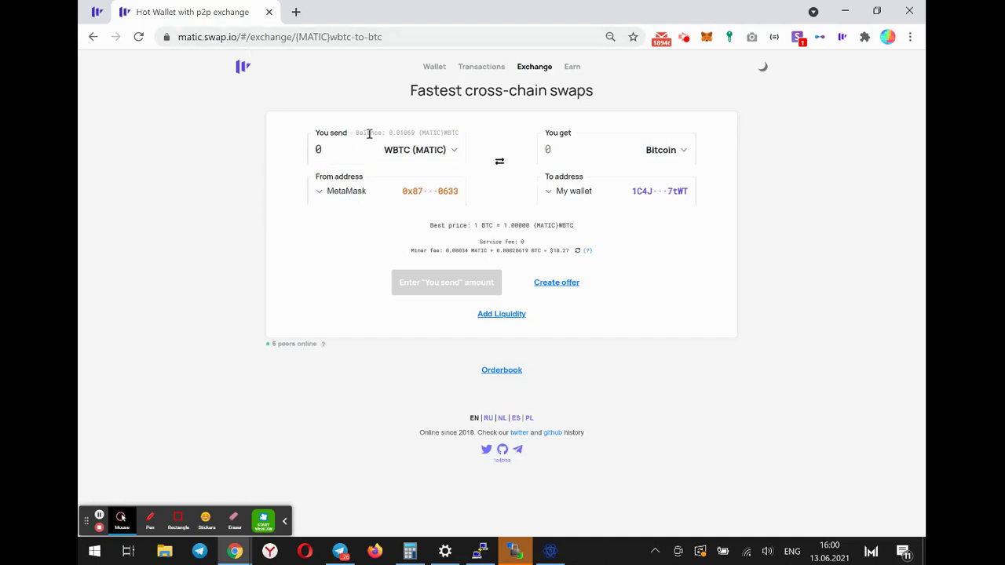
- Generate a new Electrum BTC receiving address, select it for copying, then return to Swap.io
{"action": "left_click", "coordinate": [550, 550]}
{"action": "left_click", "coordinate": [553, 333]}
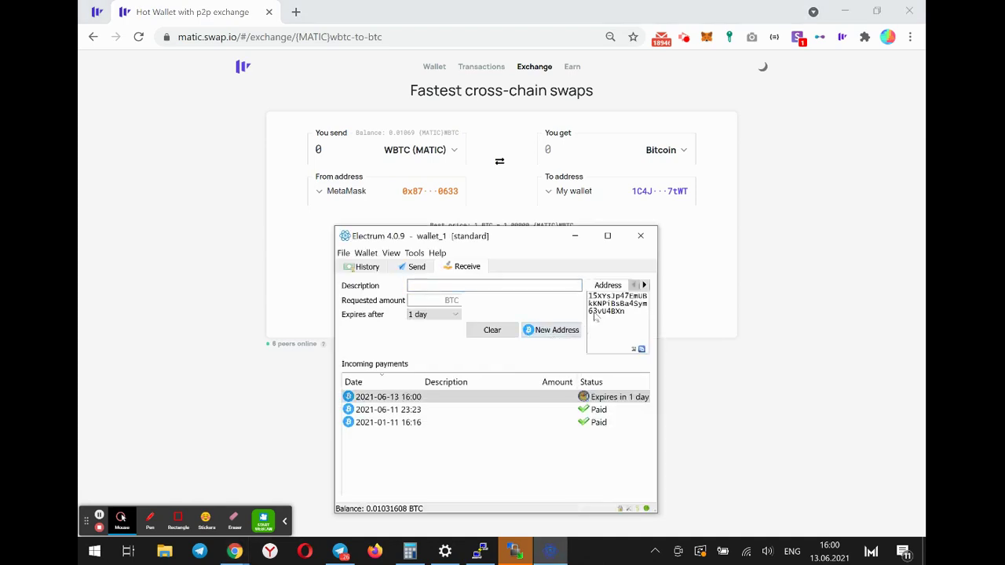
{"action": "double_click", "coordinate": [624, 314]}
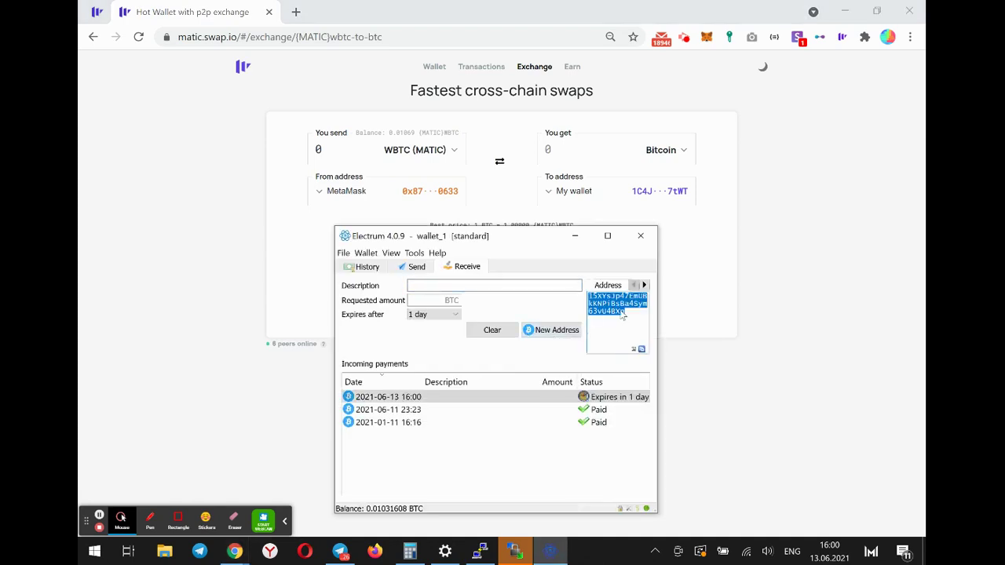
{"action": "left_click", "coordinate": [496, 193]}
- Set the destination to an external wallet and paste the Electrum address as plain text
{"action": "left_click", "coordinate": [559, 191]}
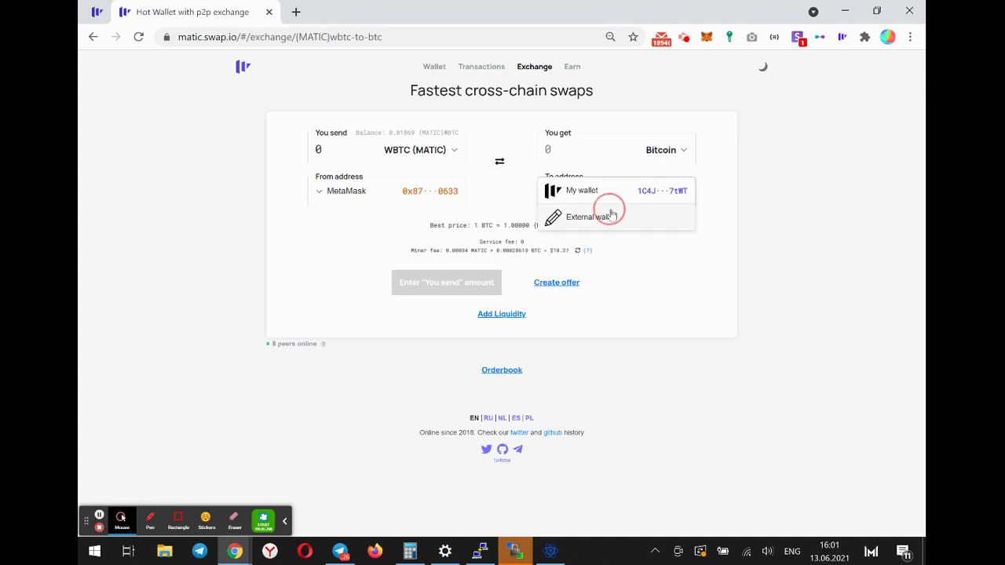
{"action": "left_click", "coordinate": [605, 213]}
{"action": "right_click", "coordinate": [636, 192]}
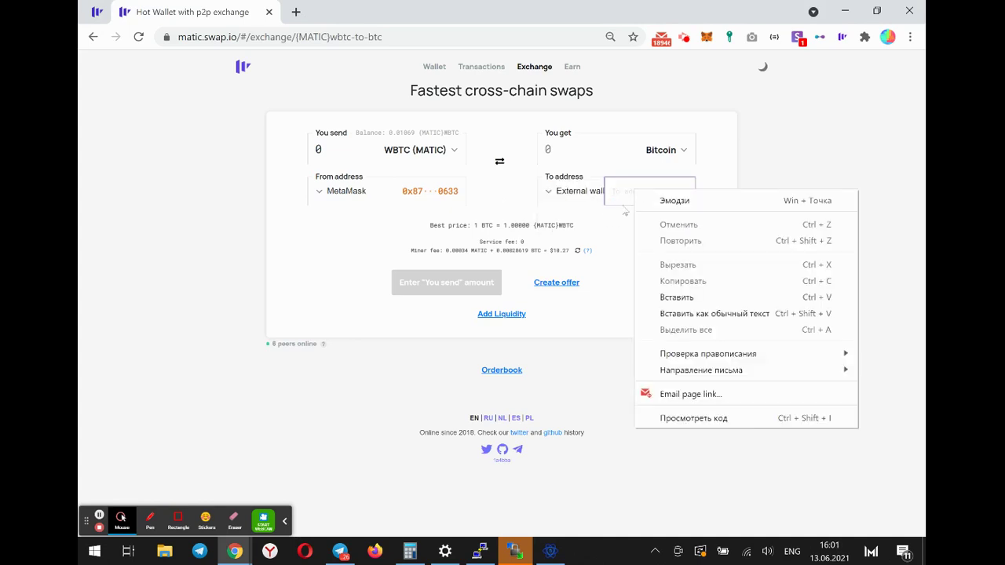
{"action": "left_click", "coordinate": [707, 313]}
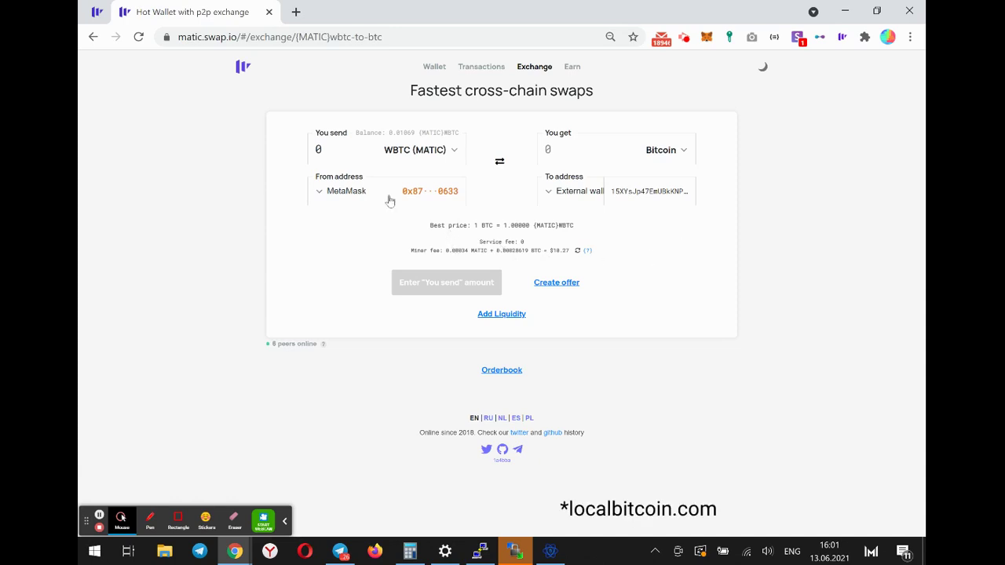
- Enter 0.01 WBTC as the amount to send and request approval to spend it
{"action": "left_click", "coordinate": [356, 149]}
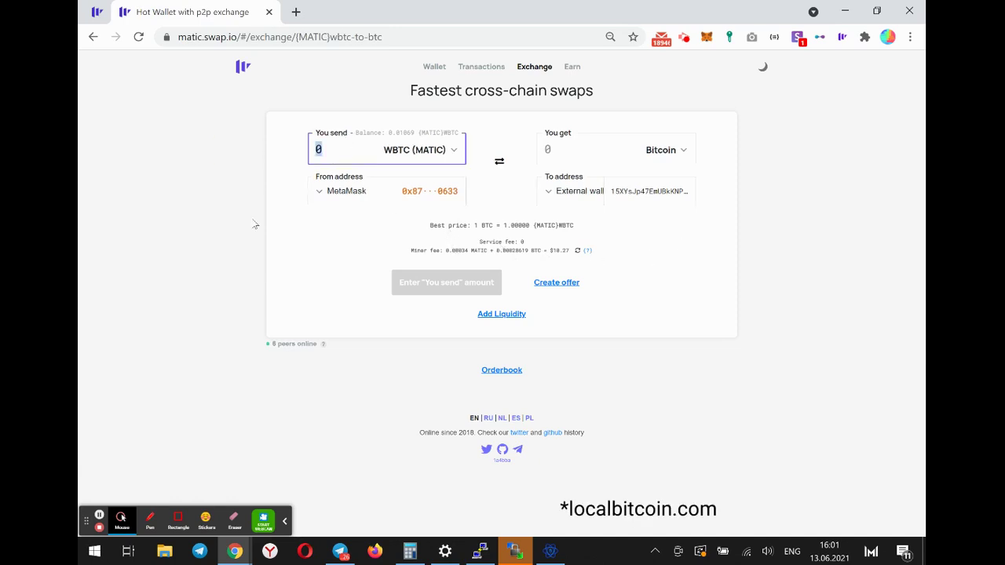
{"action": "type", "text": "0.01"}
{"action": "left_click", "coordinate": [254, 222]}
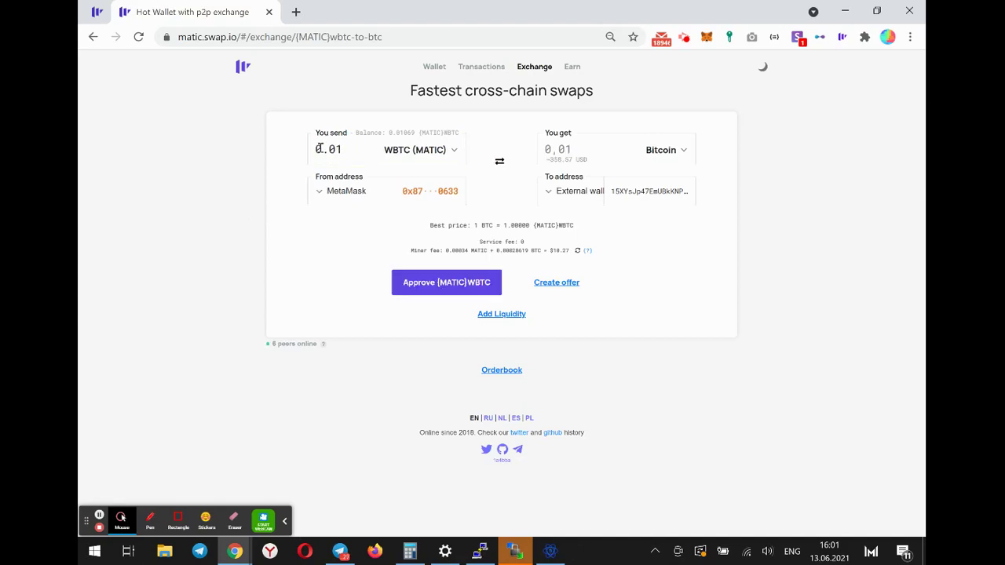
{"action": "left_click", "coordinate": [436, 289]}
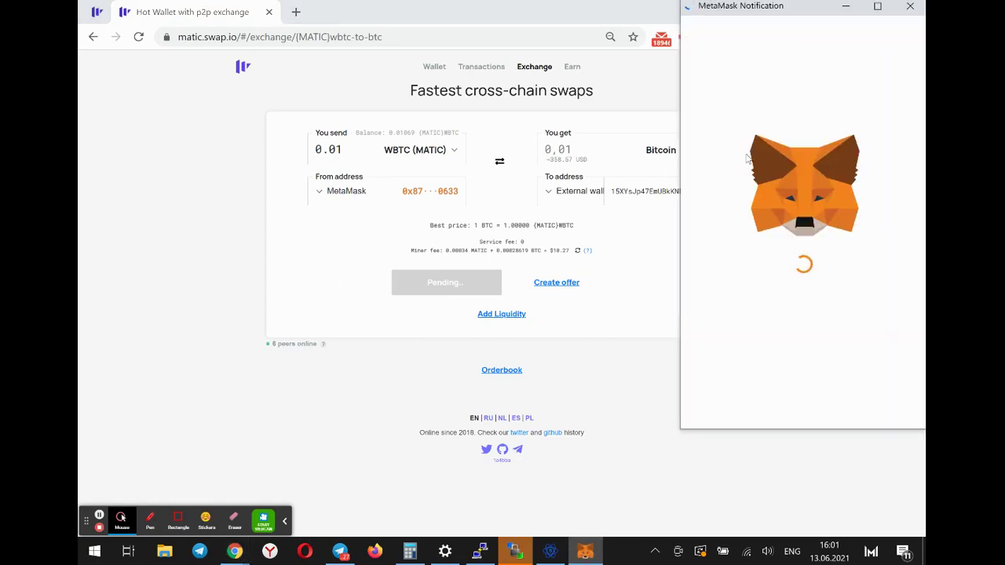
- Confirm the MetaMask approval letting matic.swap.io spend WBTC and dismiss the notification
{"action": "scroll", "coordinate": [825, 303], "scroll_direction": "down", "scroll_amount": 1}
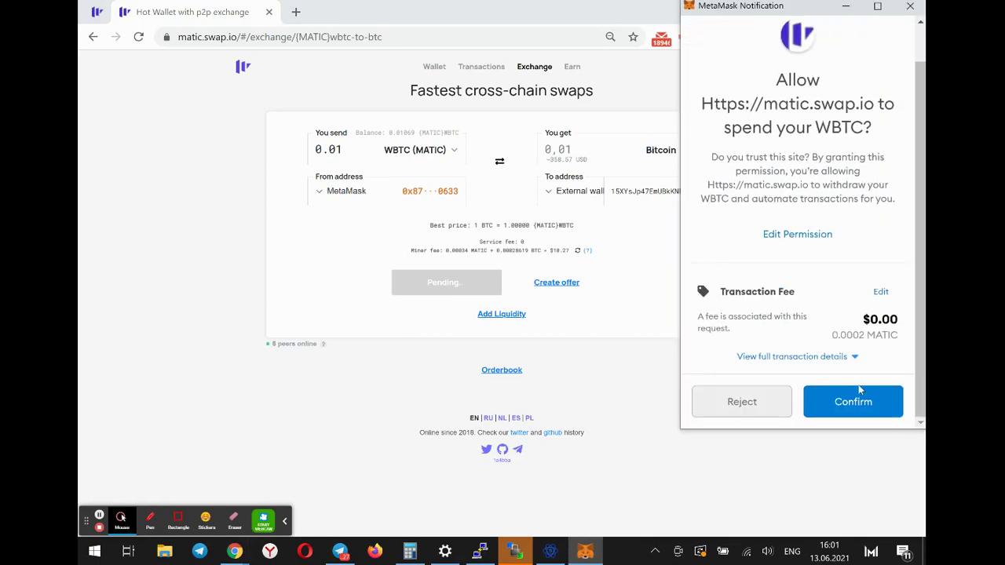
{"action": "left_click", "coordinate": [860, 399]}
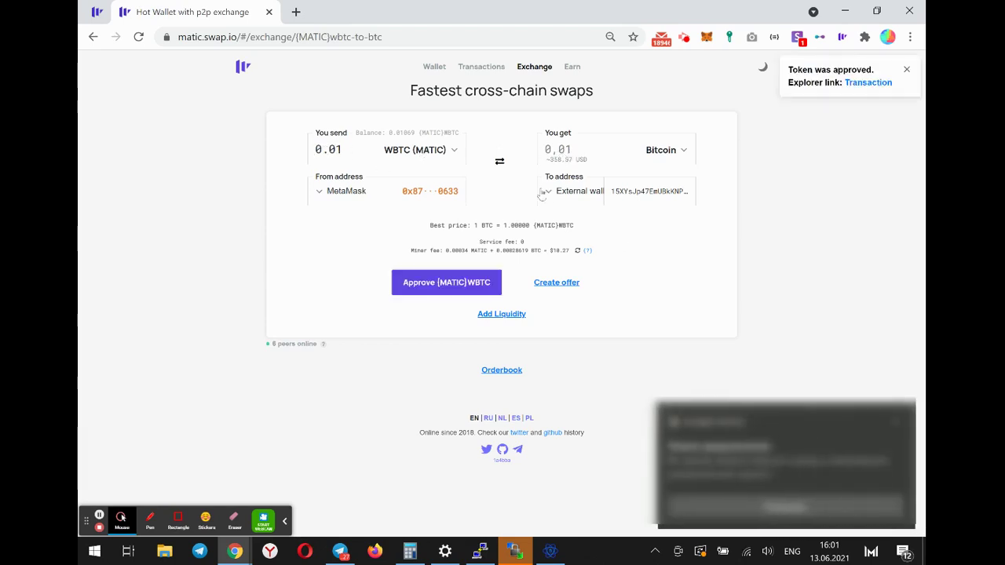
{"action": "left_click", "coordinate": [883, 427]}
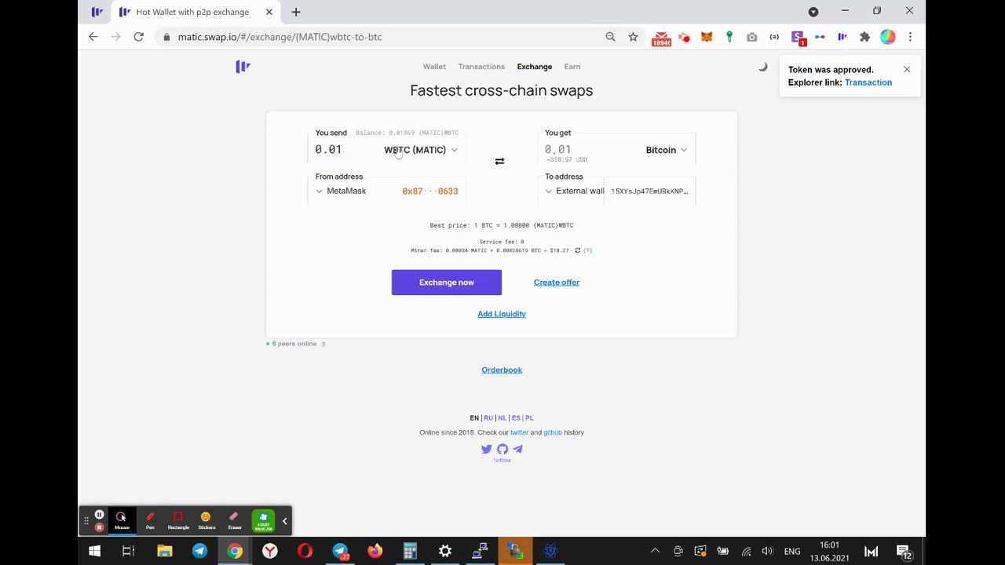
{"action": "left_click", "coordinate": [382, 253]}
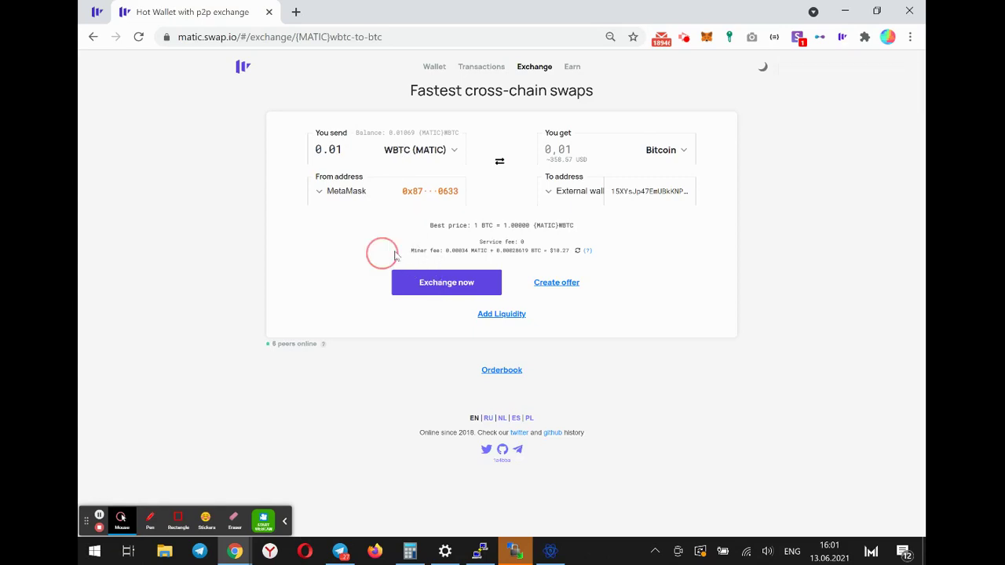
- Start the exchange, then confirm the repeated WBTC approval and the swap deposit in MetaMask
{"action": "left_click", "coordinate": [434, 286]}
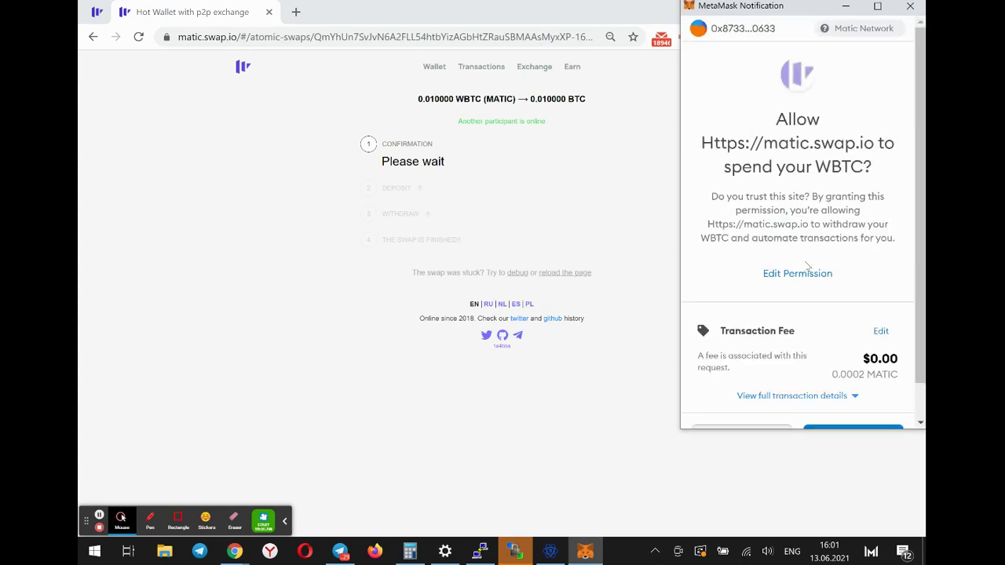
{"action": "scroll", "coordinate": [796, 314], "scroll_direction": "down", "scroll_amount": 1}
{"action": "left_click", "coordinate": [786, 358]}
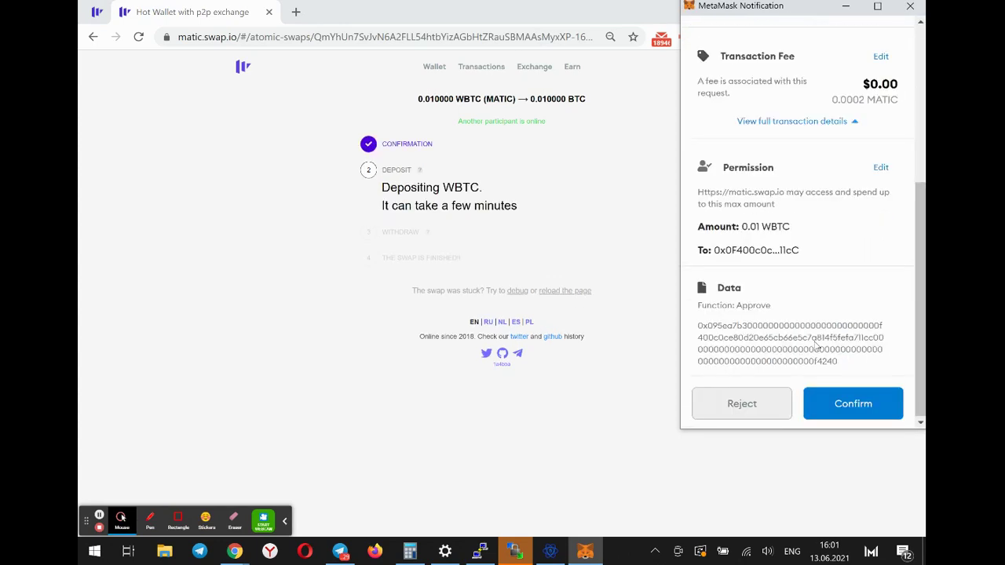
{"action": "left_click", "coordinate": [852, 410]}
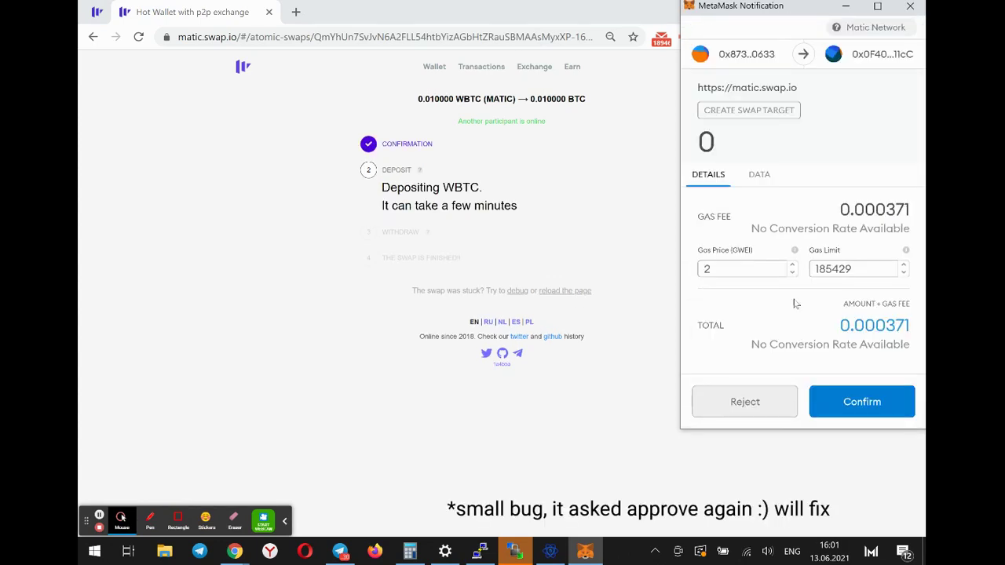
{"action": "left_click", "coordinate": [854, 401]}
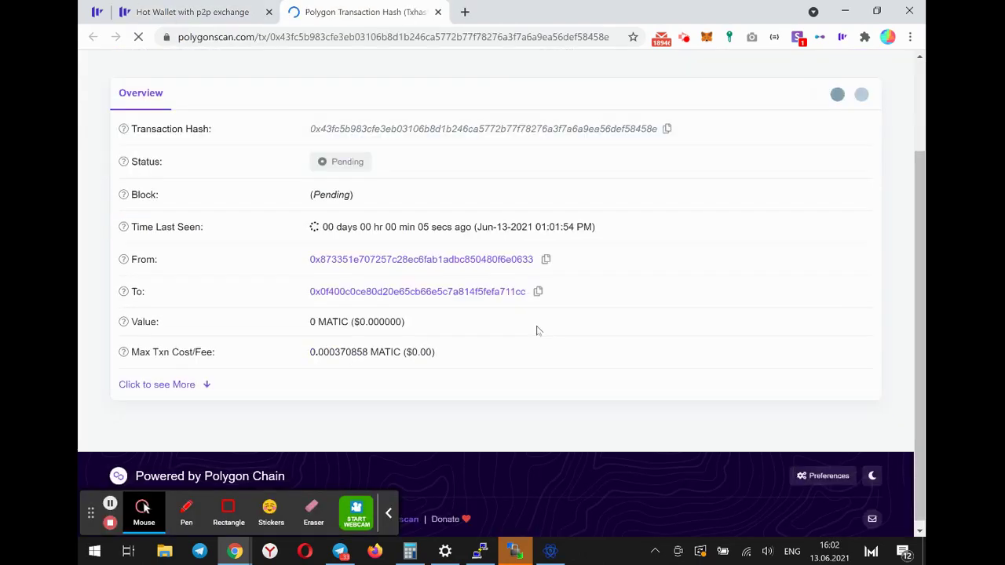
- Expand the pending deposit's full details on PolygonScan, then go back to the swap progress tab
{"action": "left_click", "coordinate": [154, 389]}
{"action": "scroll", "coordinate": [265, 457], "scroll_direction": "down", "scroll_amount": 3}
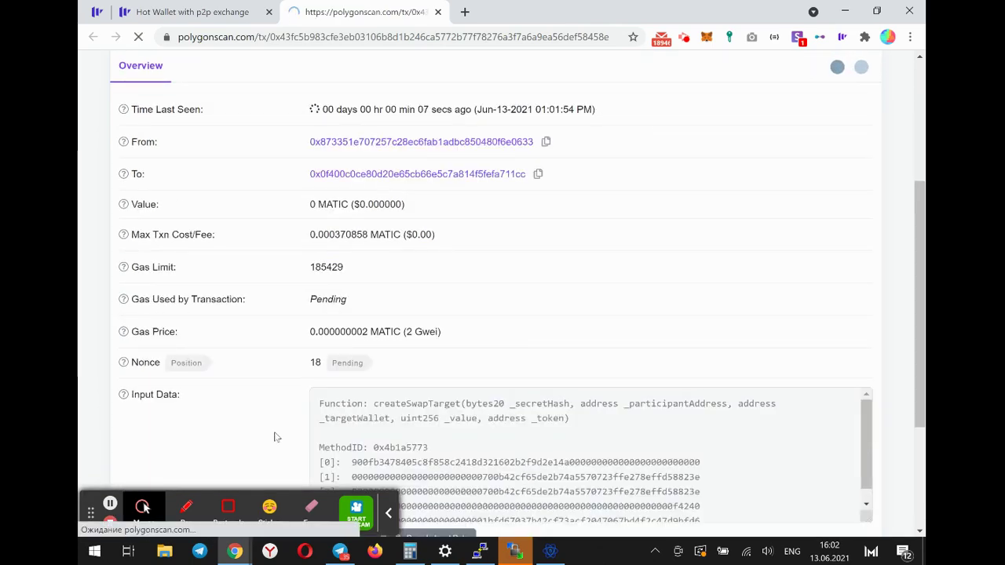
{"action": "scroll", "coordinate": [280, 352], "scroll_direction": "up", "scroll_amount": 3}
{"action": "left_click", "coordinate": [192, 12]}
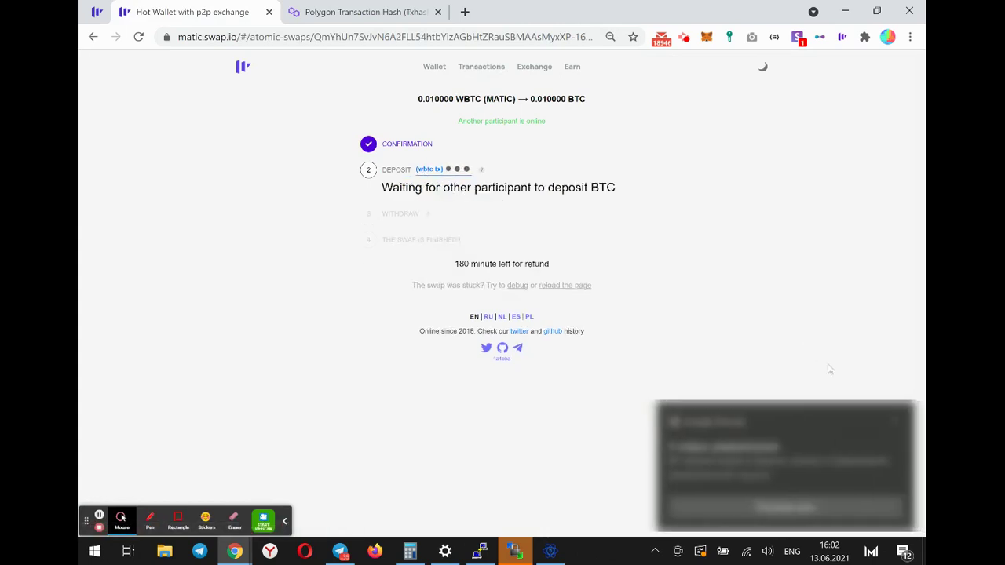
- Dismiss the toast, wait for the swap to finish, and bring up Electrum showing 0.00973599 BTC incoming
{"action": "left_click", "coordinate": [895, 423]}
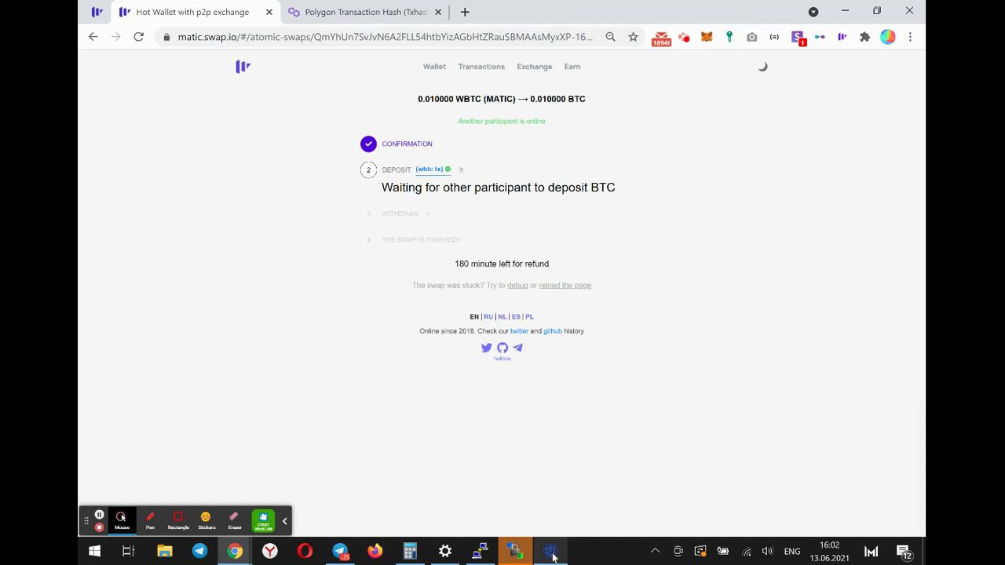
{"action": "mouse_move", "coordinate": [552, 553]}
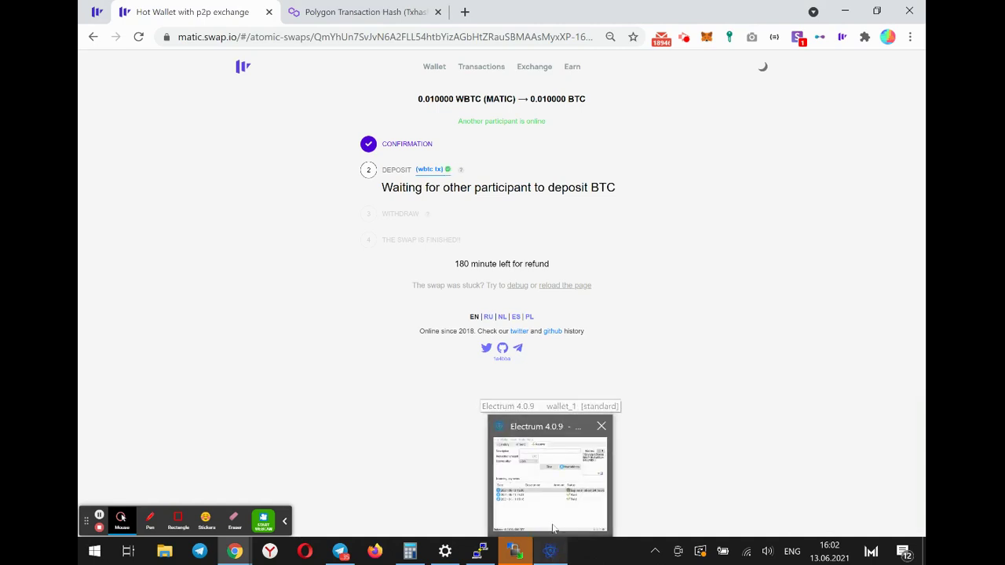
{"action": "mouse_move", "coordinate": [554, 497]}
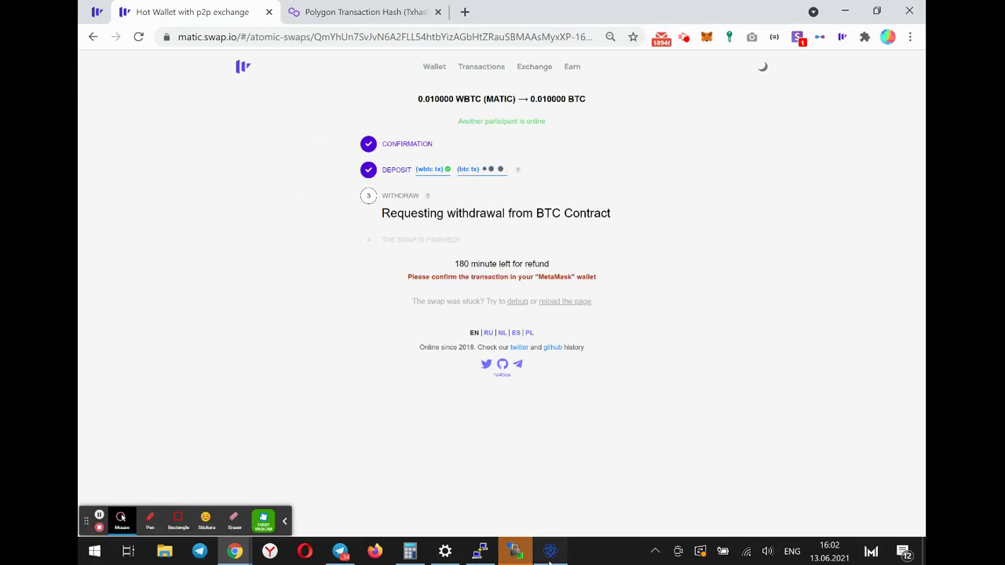
{"action": "key", "text": "alt+Tab"}
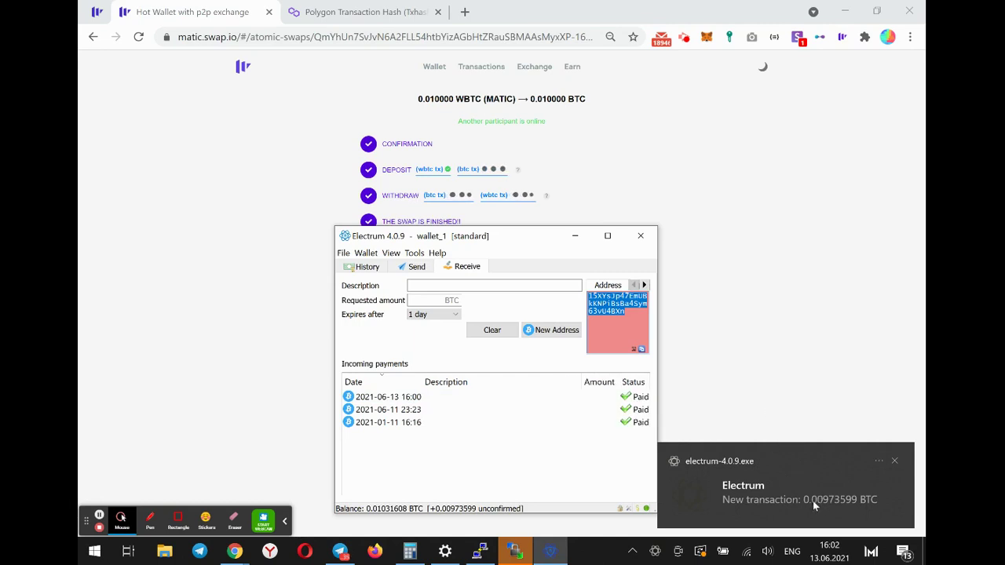
- Return to the browser and view the 0.00973599 BTC unconfirmed transaction on Blockchain.com
{"action": "left_click", "coordinate": [773, 311]}
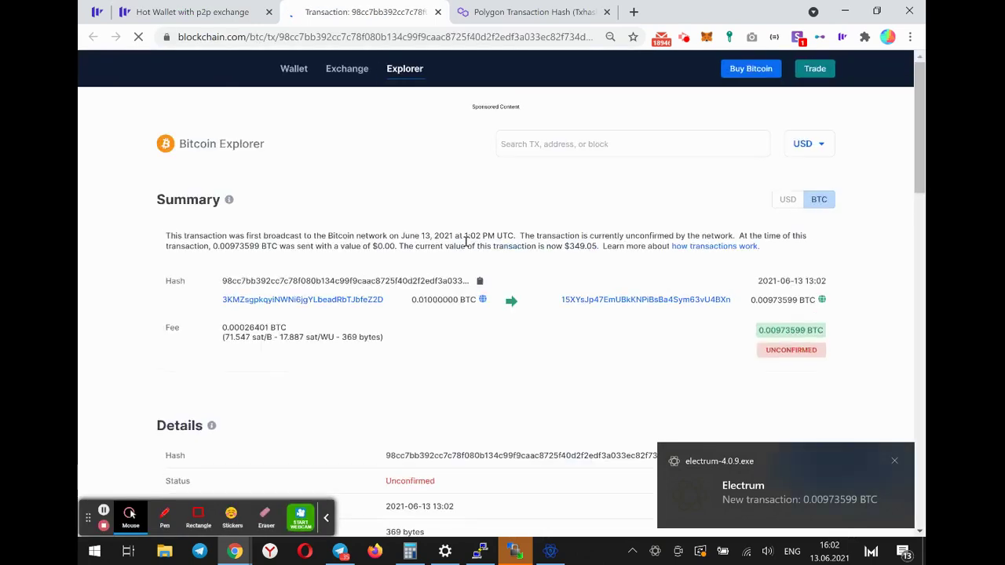
{"action": "scroll", "coordinate": [528, 292], "scroll_direction": "down", "scroll_amount": 2}
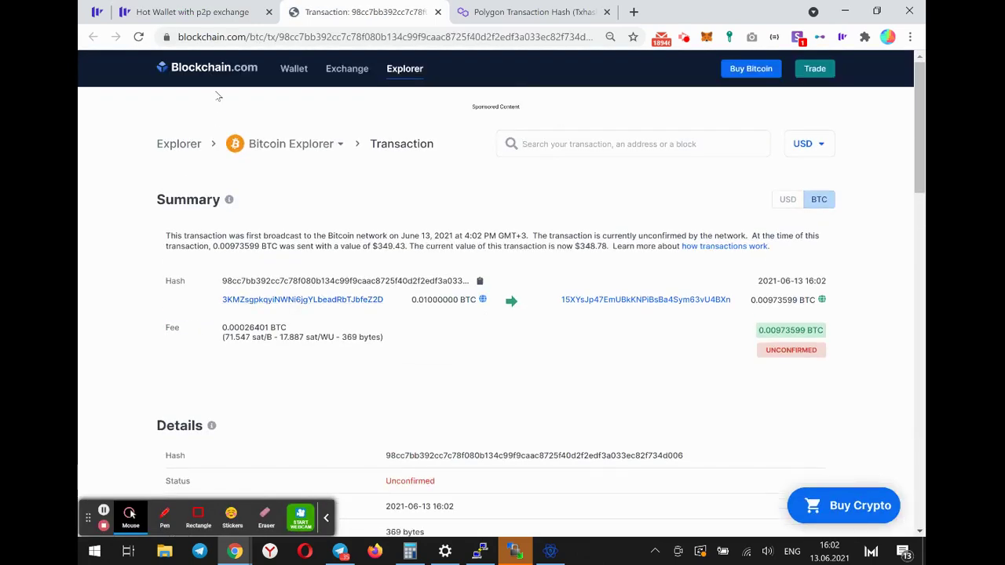
- Go back to the finished swap tab and open the Exchange page
{"action": "left_click", "coordinate": [224, 12]}
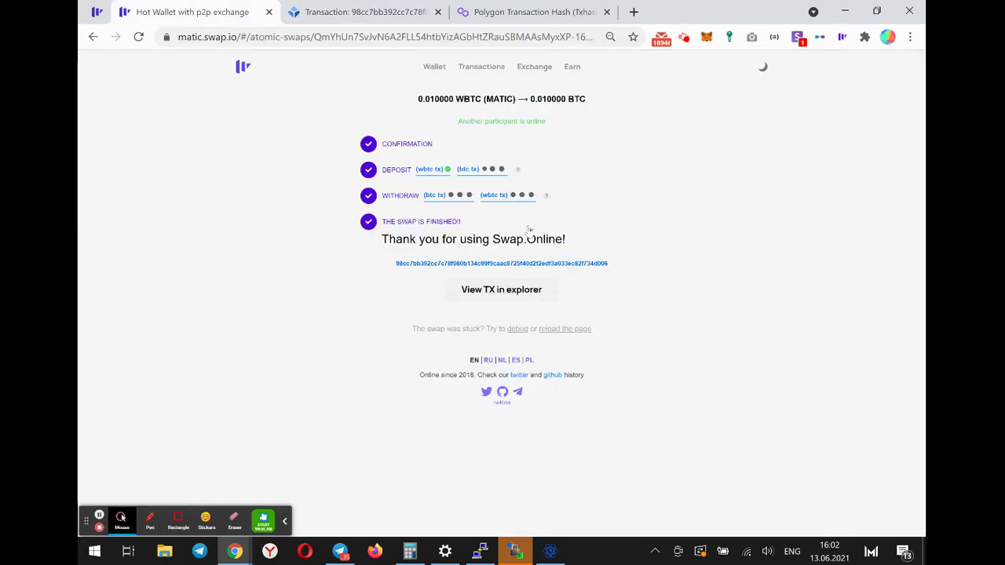
{"action": "left_click", "coordinate": [534, 66]}
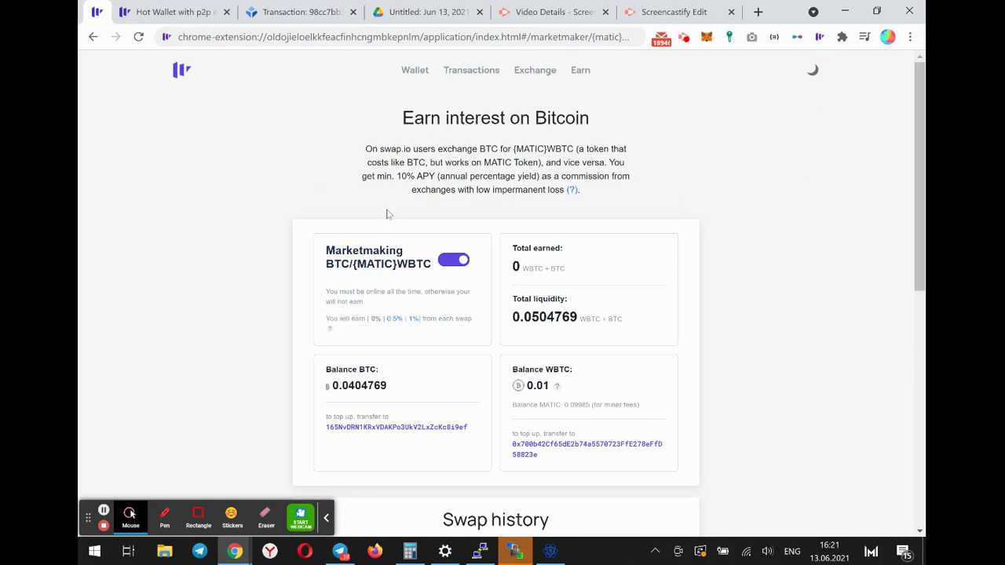
{"action": "scroll", "coordinate": [345, 312], "scroll_direction": "down", "scroll_amount": 3}
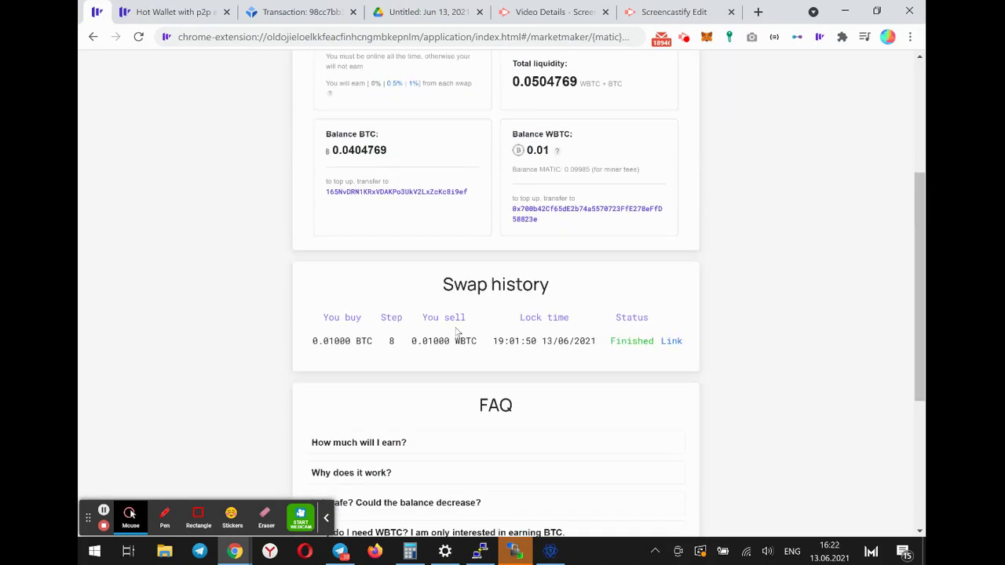
{"action": "scroll", "coordinate": [476, 340], "scroll_direction": "up", "scroll_amount": 3}
{"action": "scroll", "coordinate": [440, 339], "scroll_direction": "down", "scroll_amount": 2}
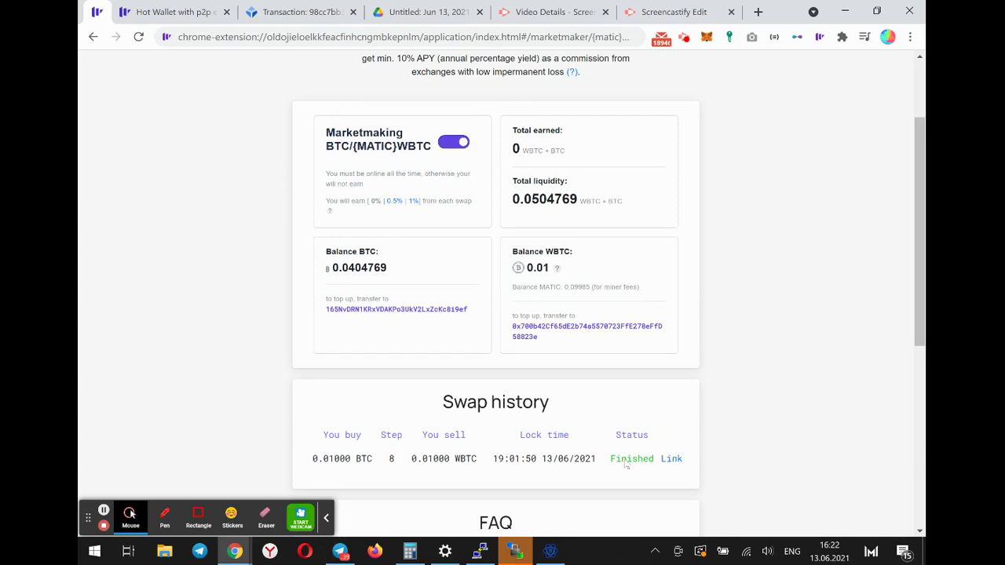
{"action": "scroll", "coordinate": [750, 460], "scroll_direction": "down", "scroll_amount": 2}
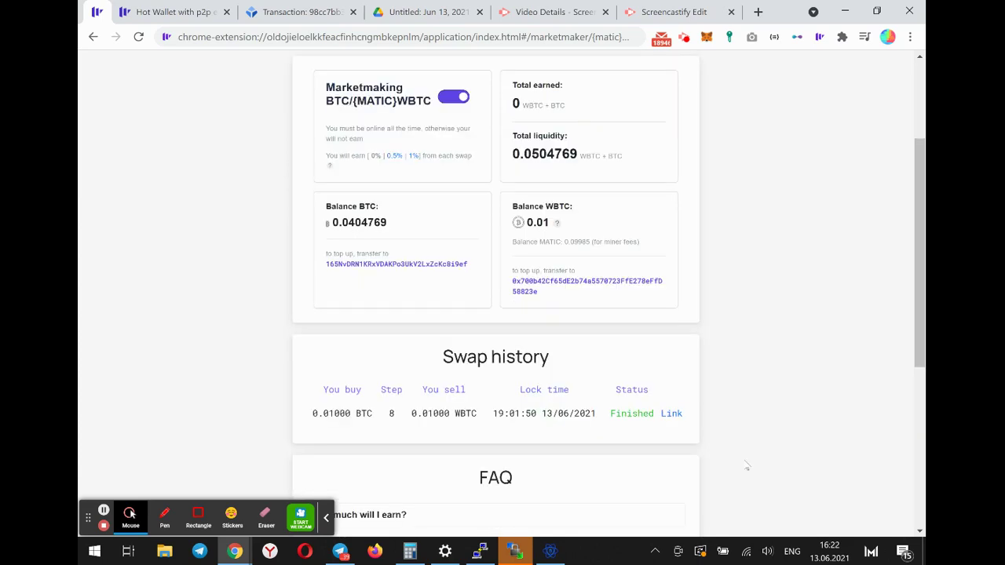
{"action": "scroll", "coordinate": [597, 348], "scroll_direction": "up", "scroll_amount": 3}
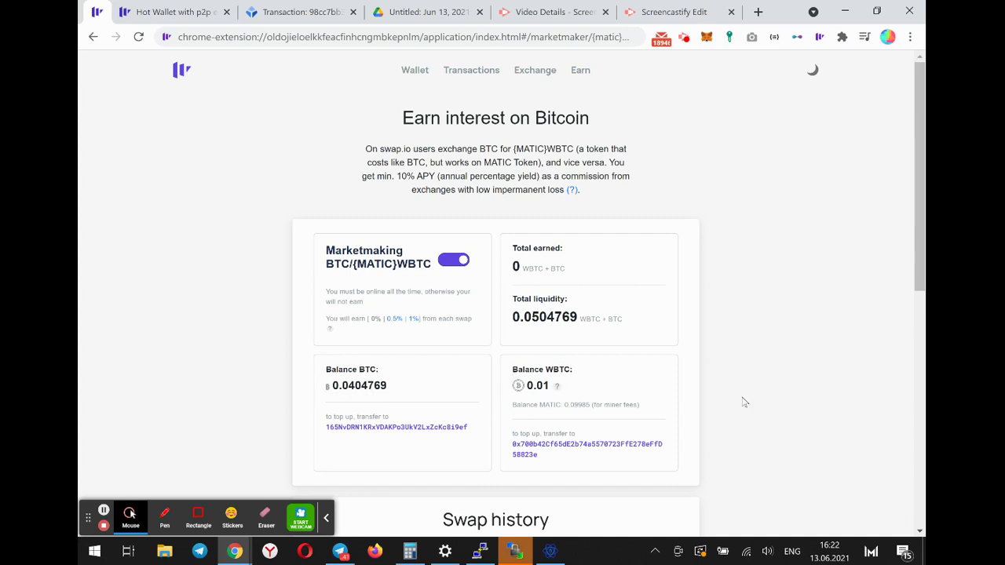
{"action": "scroll", "coordinate": [723, 407], "scroll_direction": "down", "scroll_amount": 3}
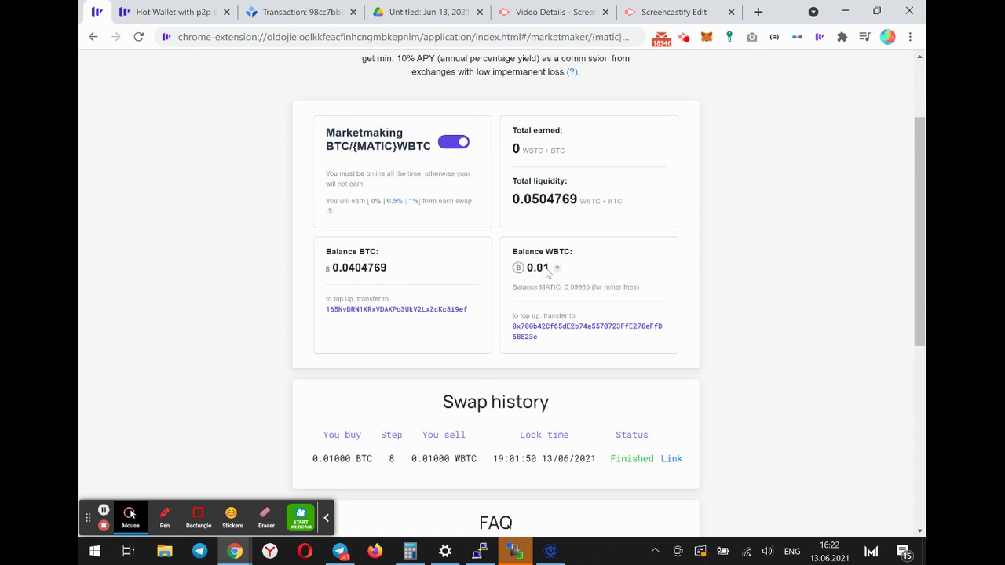
{"action": "scroll", "coordinate": [755, 329], "scroll_direction": "down", "scroll_amount": 3}
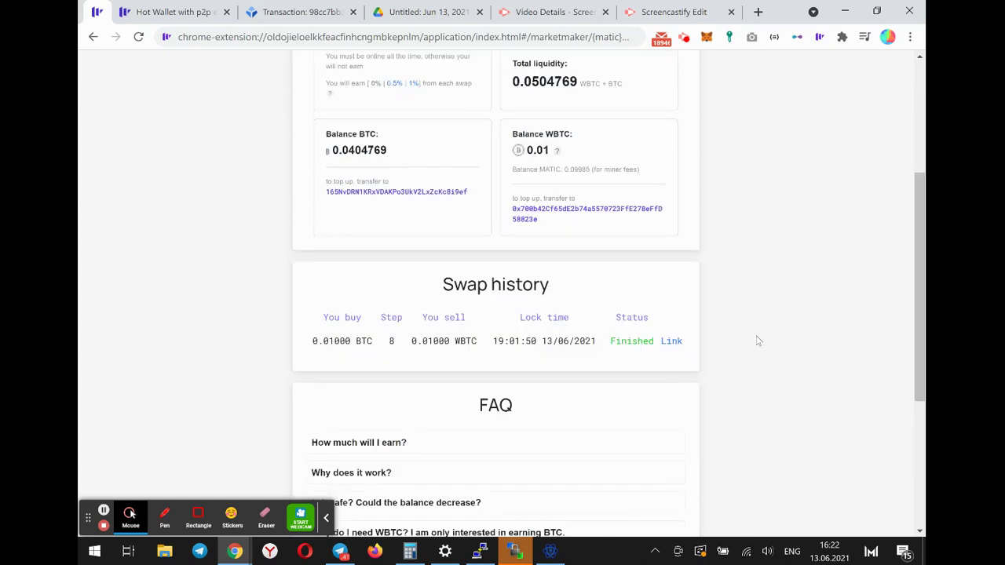
{"action": "scroll", "coordinate": [755, 346], "scroll_direction": "up", "scroll_amount": 5}
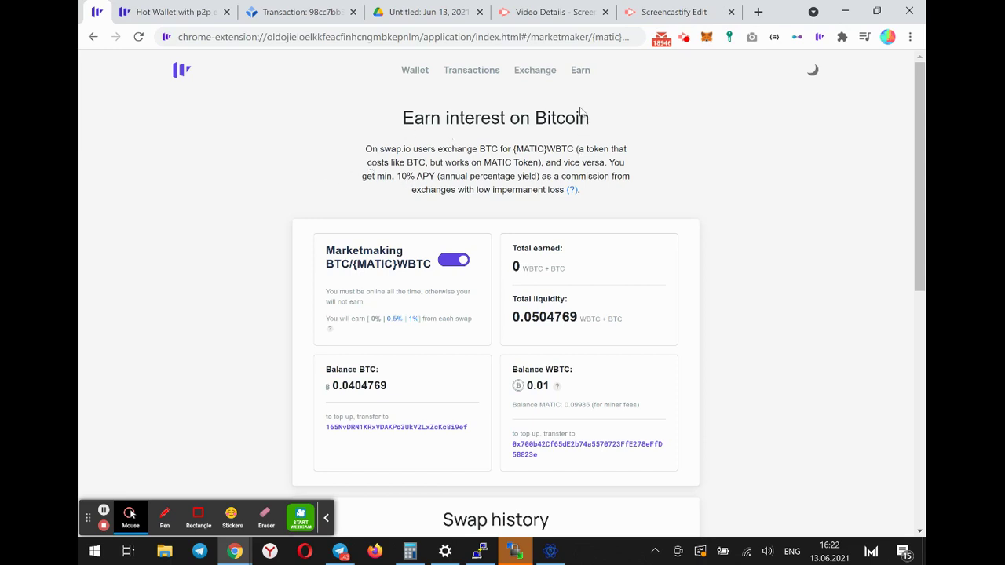
- Switch to the Hot Wallet tab and open the Earn page
{"action": "left_click", "coordinate": [143, 8]}
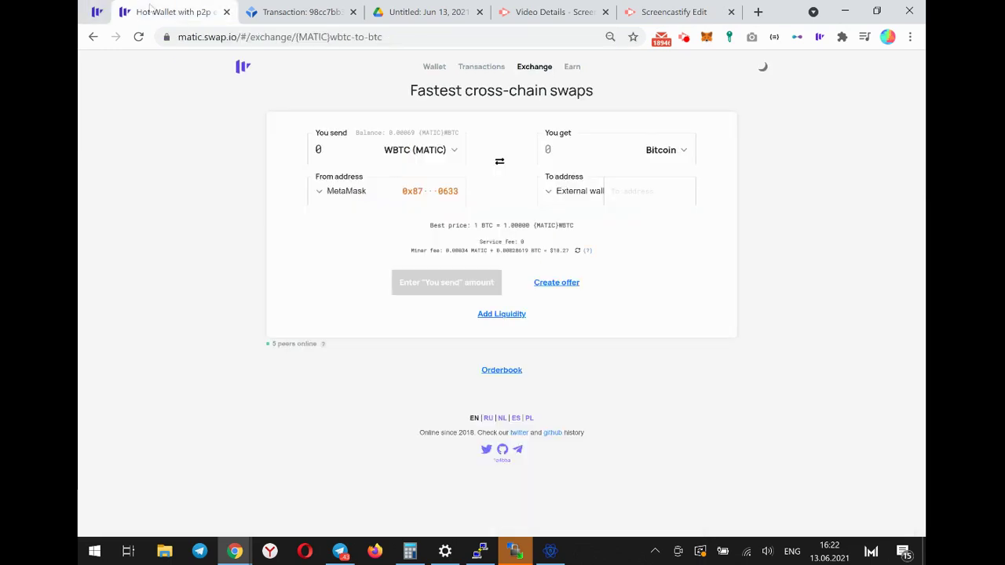
{"action": "left_click", "coordinate": [569, 69]}
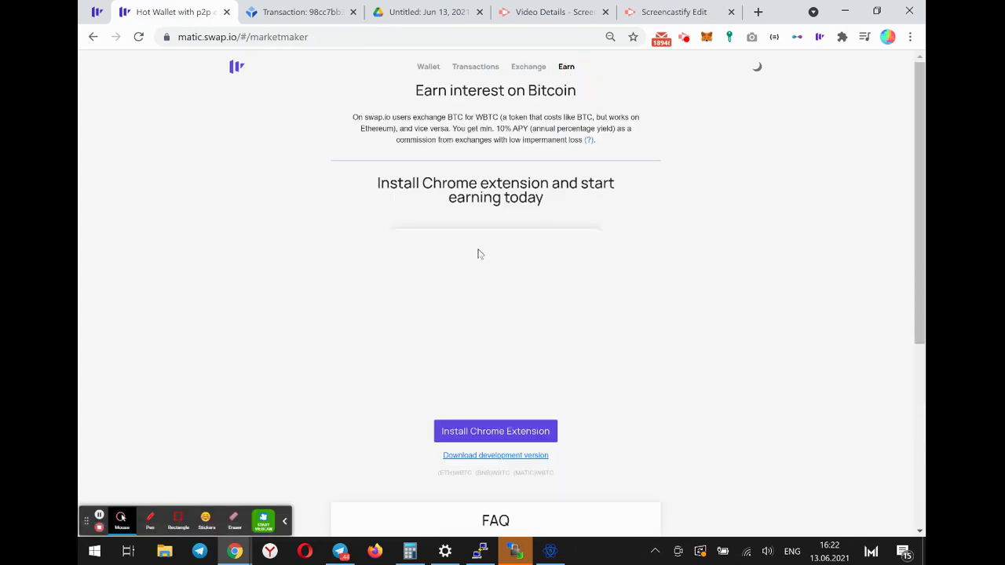
{"action": "scroll", "coordinate": [648, 264], "scroll_direction": "down", "scroll_amount": 3}
{"action": "scroll", "coordinate": [647, 265], "scroll_direction": "up", "scroll_amount": 3}
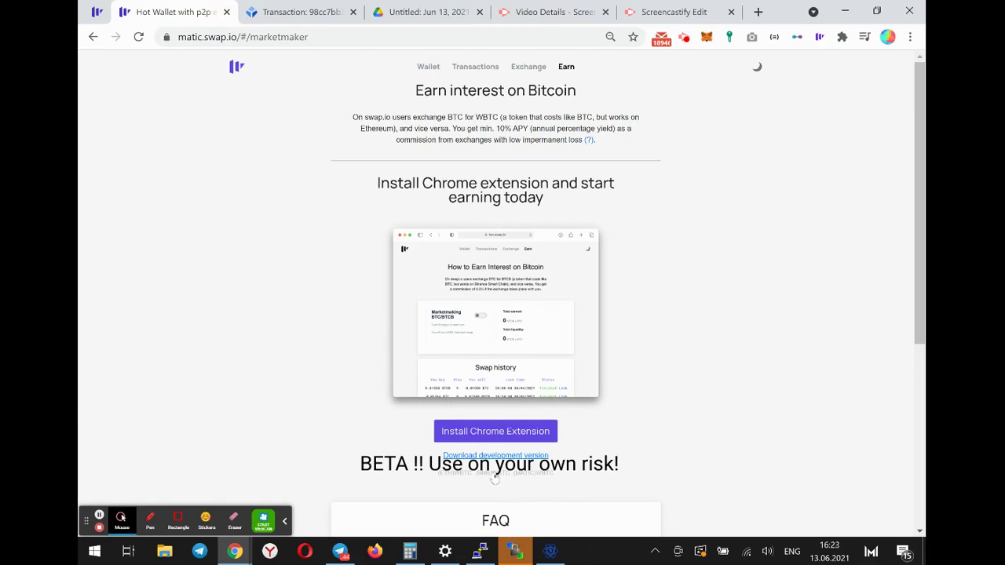
- Open the (MATIC)WBTC market-maker page and review its finished 0.01000 and 0.00063 BTC swaps
{"action": "left_click", "coordinate": [534, 474]}
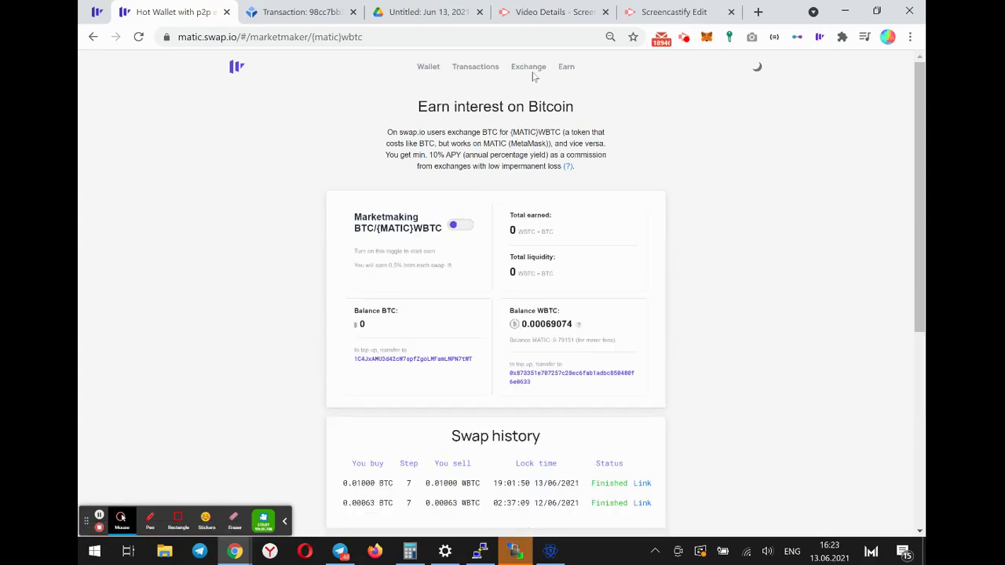
{"action": "scroll", "coordinate": [460, 235], "scroll_direction": "down", "scroll_amount": 2}
{"action": "scroll", "coordinate": [456, 235], "scroll_direction": "up", "scroll_amount": 2}
{"action": "scroll", "coordinate": [691, 345], "scroll_direction": "down", "scroll_amount": 5}
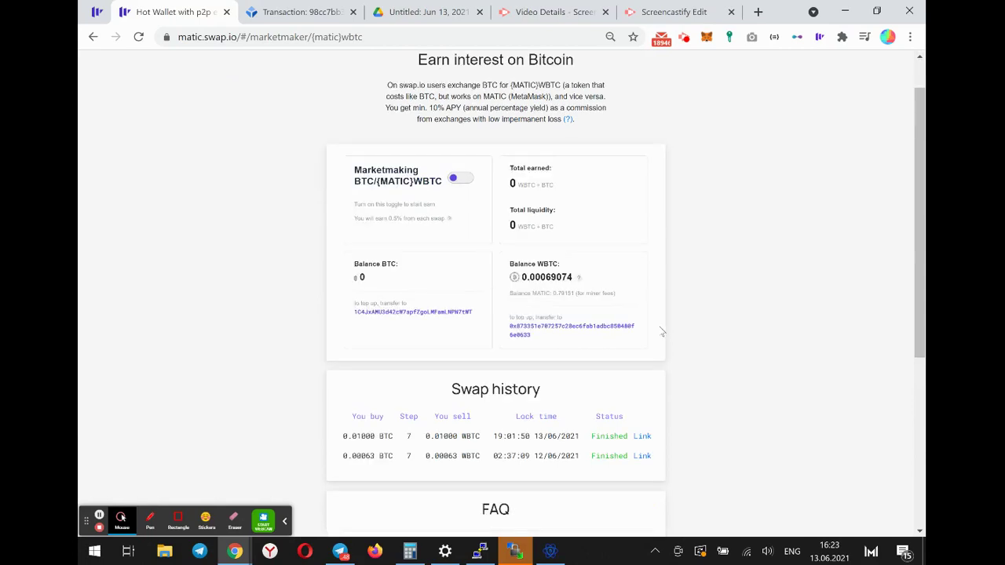
{"action": "scroll", "coordinate": [687, 350], "scroll_direction": "up", "scroll_amount": 5}
{"action": "scroll", "coordinate": [679, 306], "scroll_direction": "down", "scroll_amount": 2}
{"action": "scroll", "coordinate": [679, 235], "scroll_direction": "down", "scroll_amount": 3}
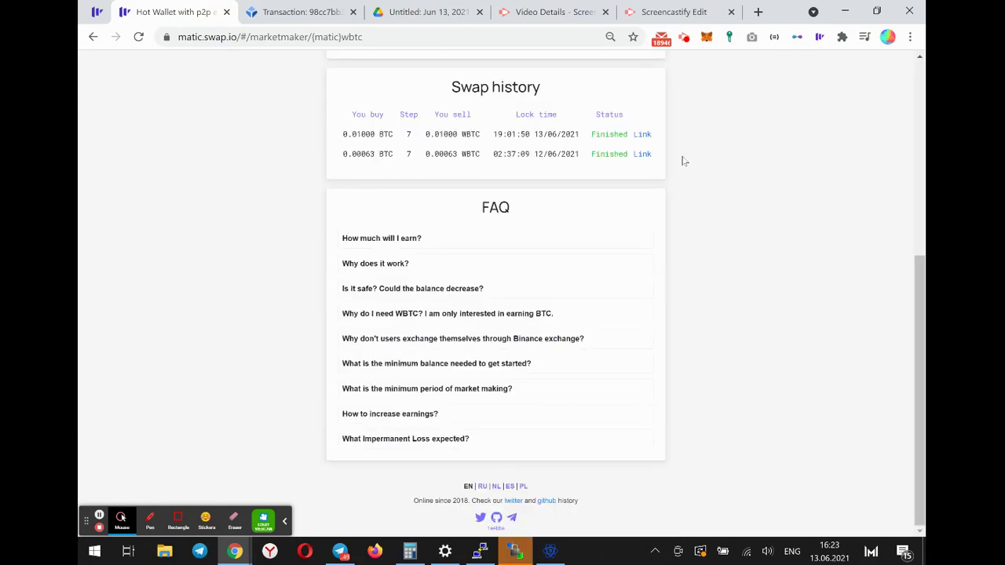
{"action": "left_click", "coordinate": [684, 37]}
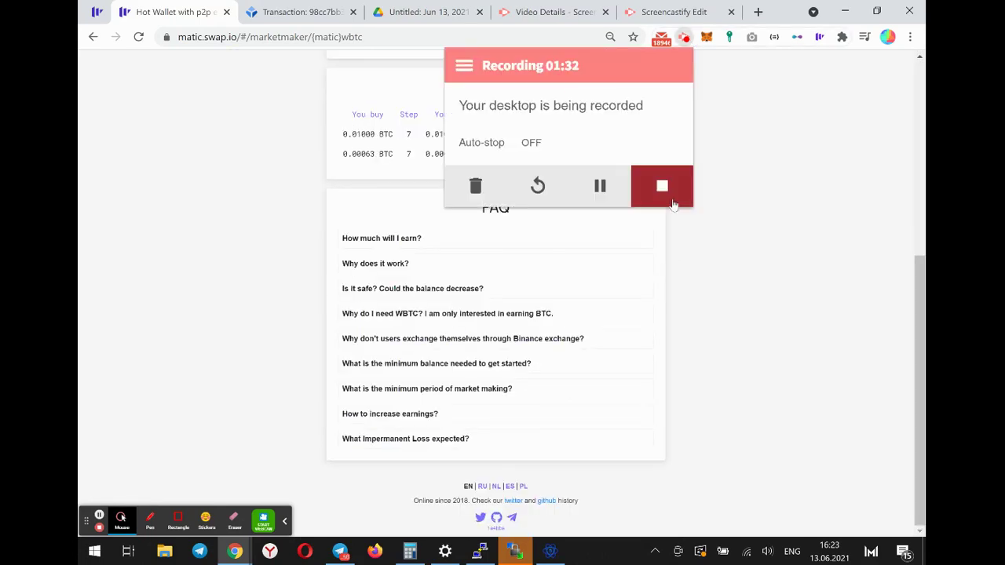